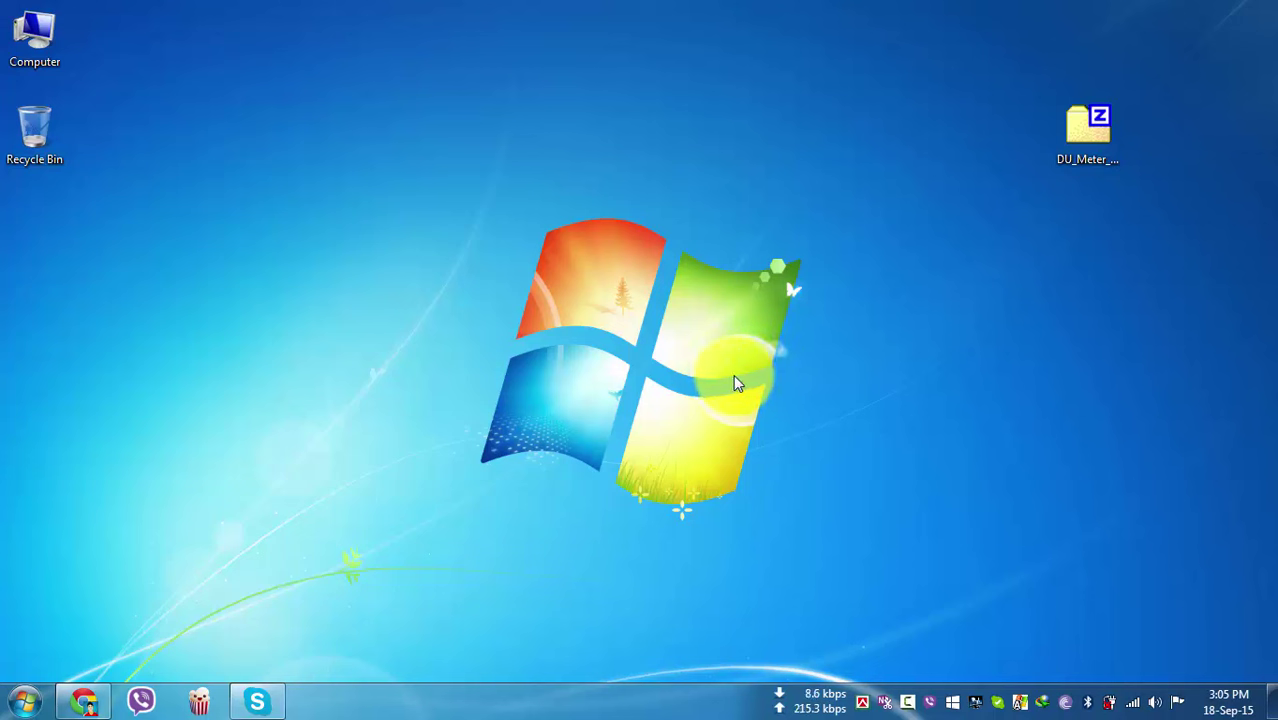
Open the DU Meter zip archive in 7-Zip from the desktop
{"action": "left_click", "coordinate": [84, 702]}
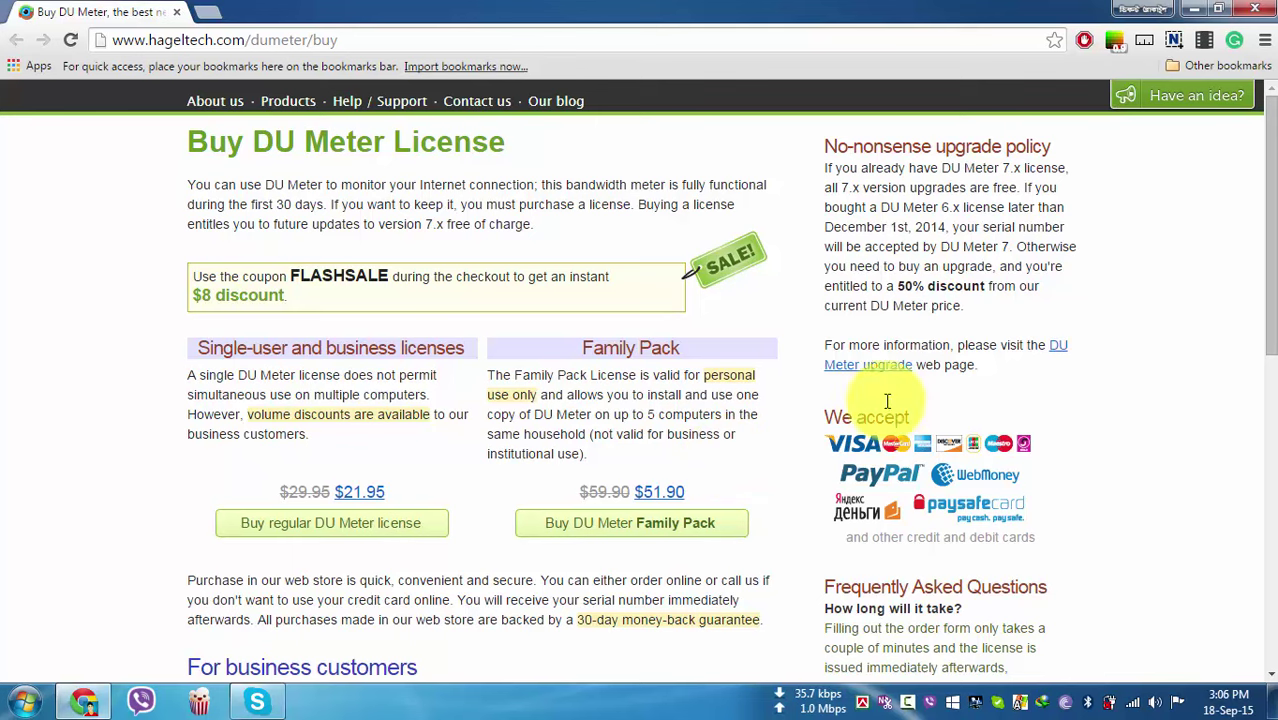
{"action": "left_click", "coordinate": [1191, 12]}
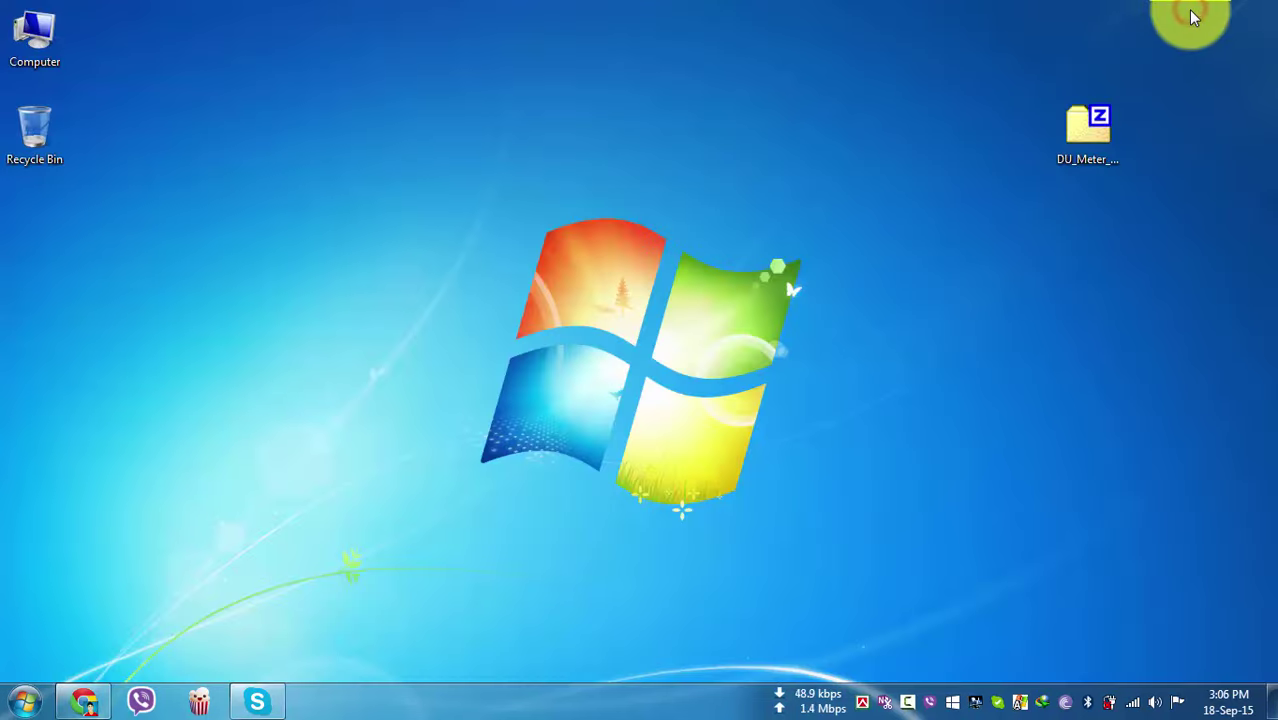
{"action": "left_click", "coordinate": [1097, 130]}
{"action": "double_click", "coordinate": [1095, 127]}
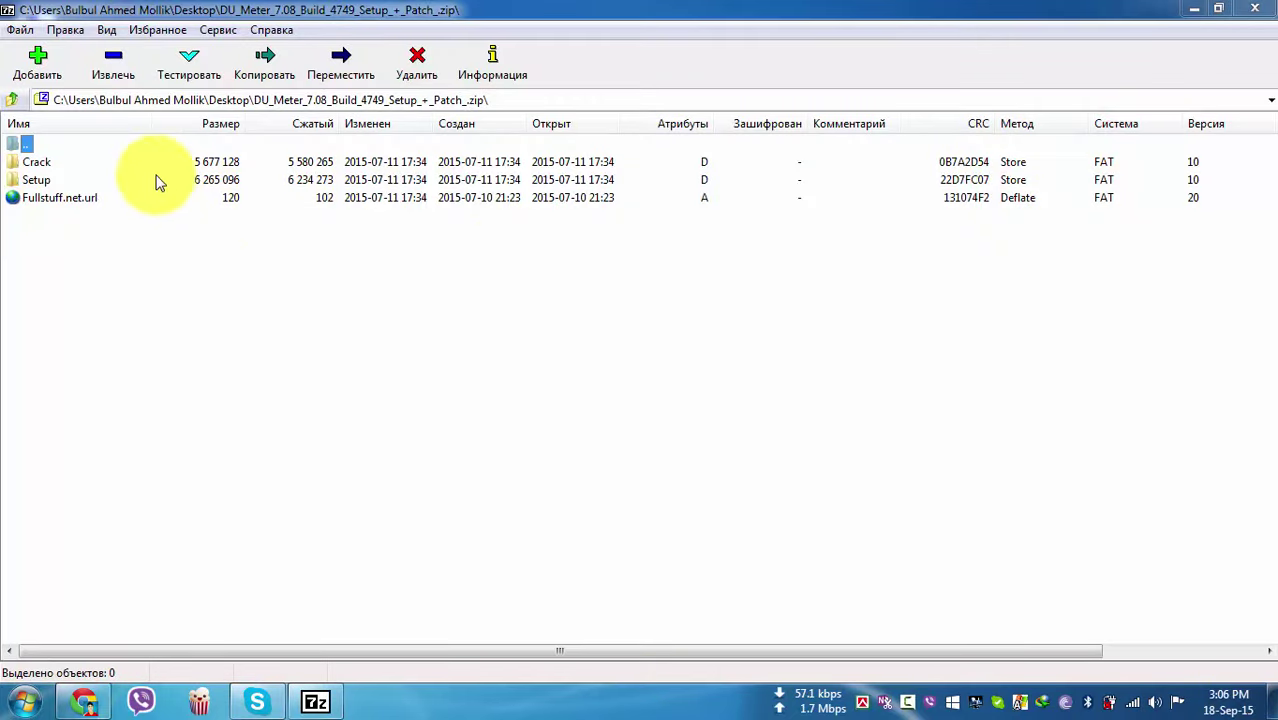
Look inside the Setup folder, then run the activator from the Crack folder and close 7-Zip
{"action": "left_click", "coordinate": [38, 180]}
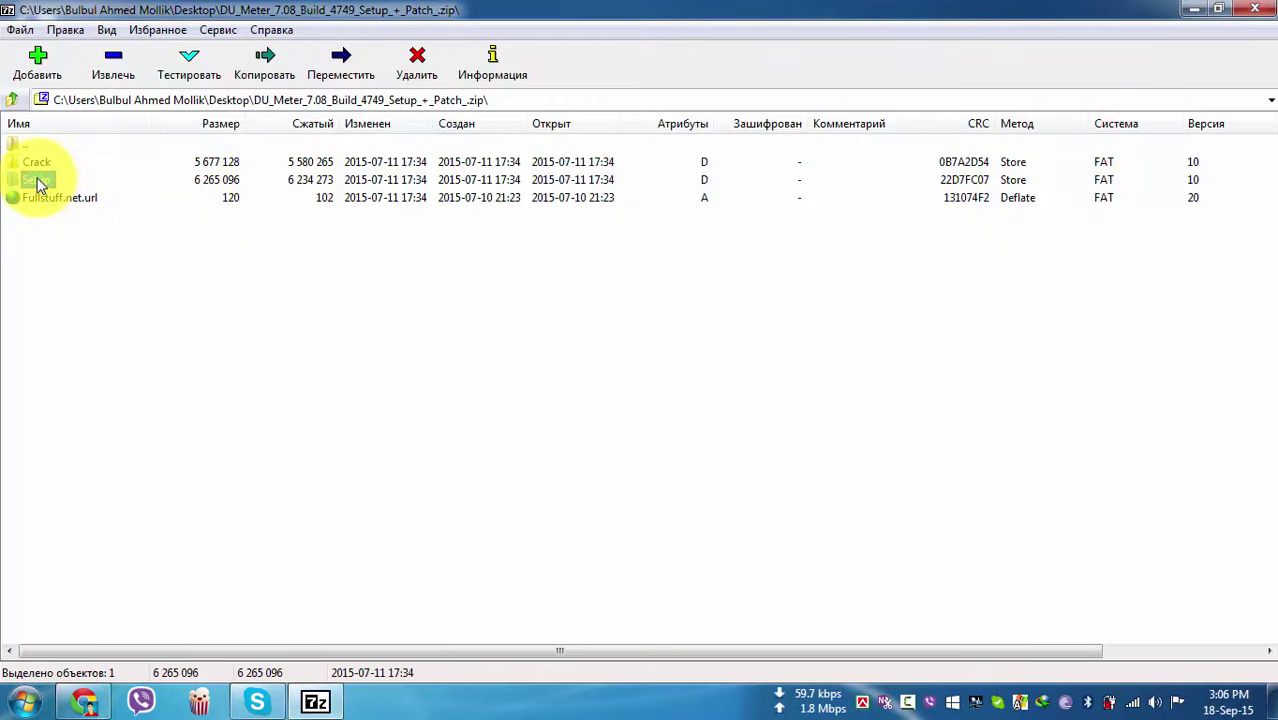
{"action": "double_click", "coordinate": [38, 180]}
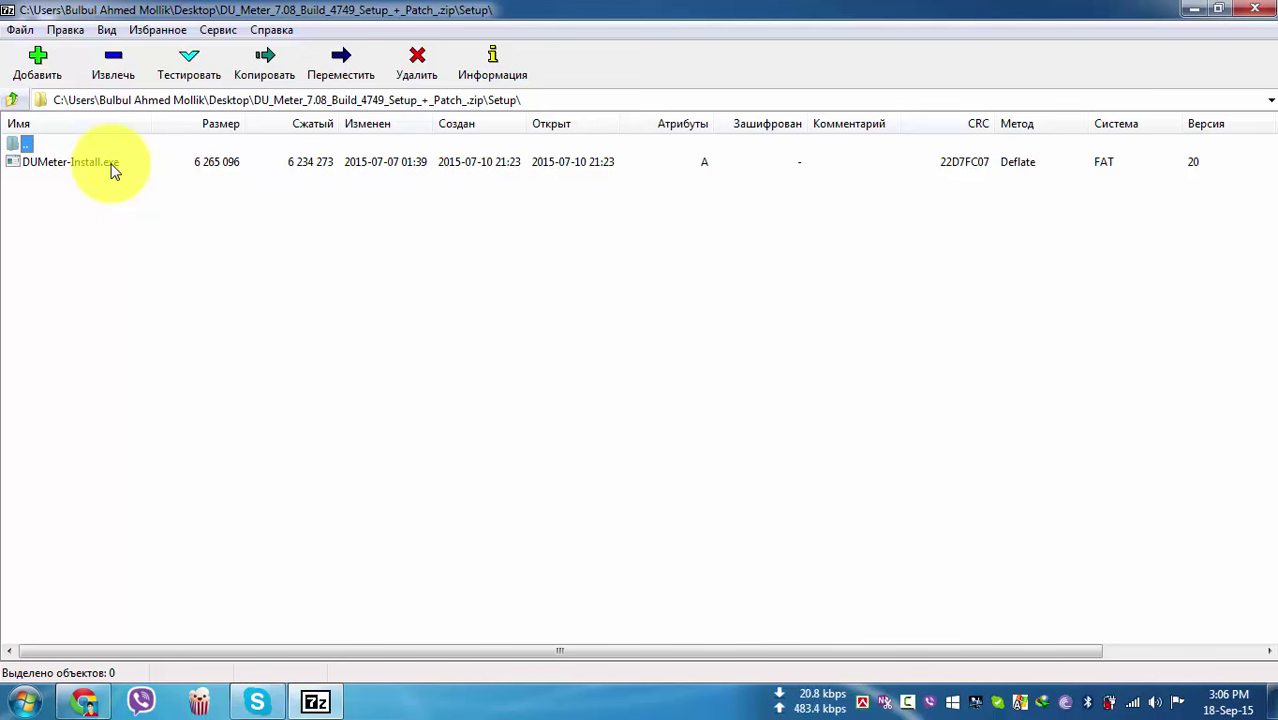
{"action": "left_click", "coordinate": [12, 100]}
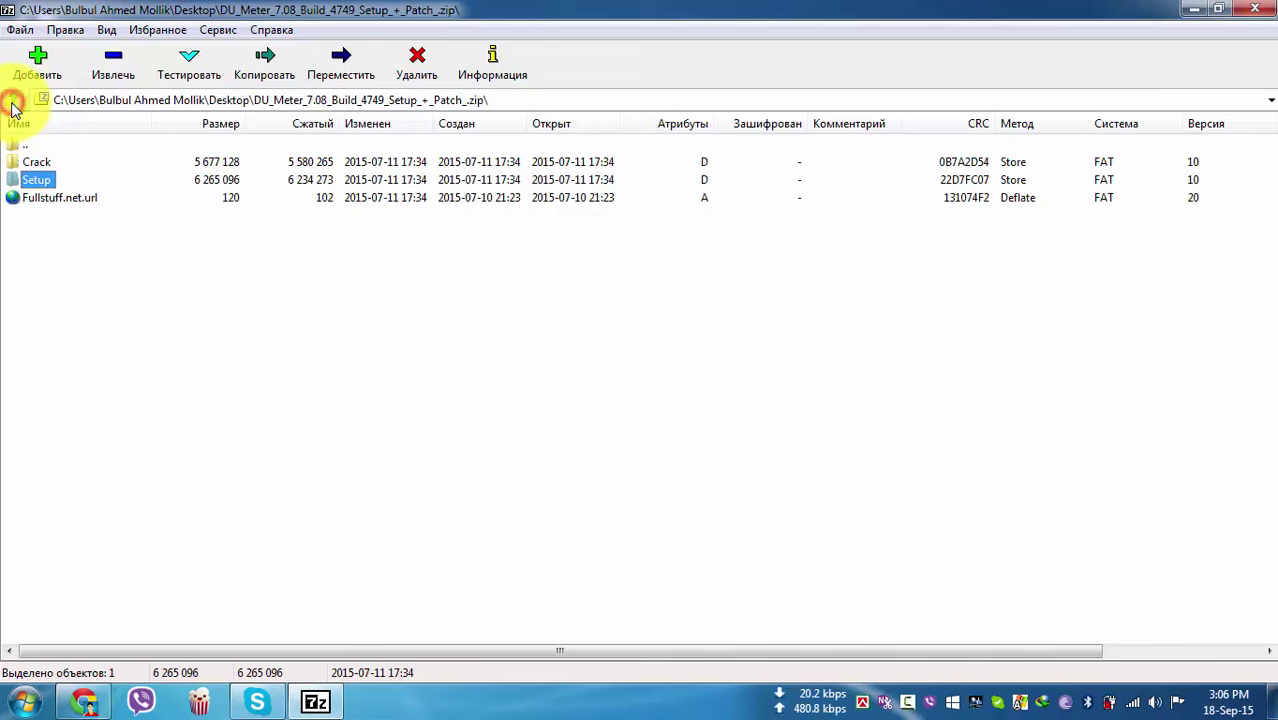
{"action": "left_click", "coordinate": [46, 166]}
{"action": "double_click", "coordinate": [44, 166]}
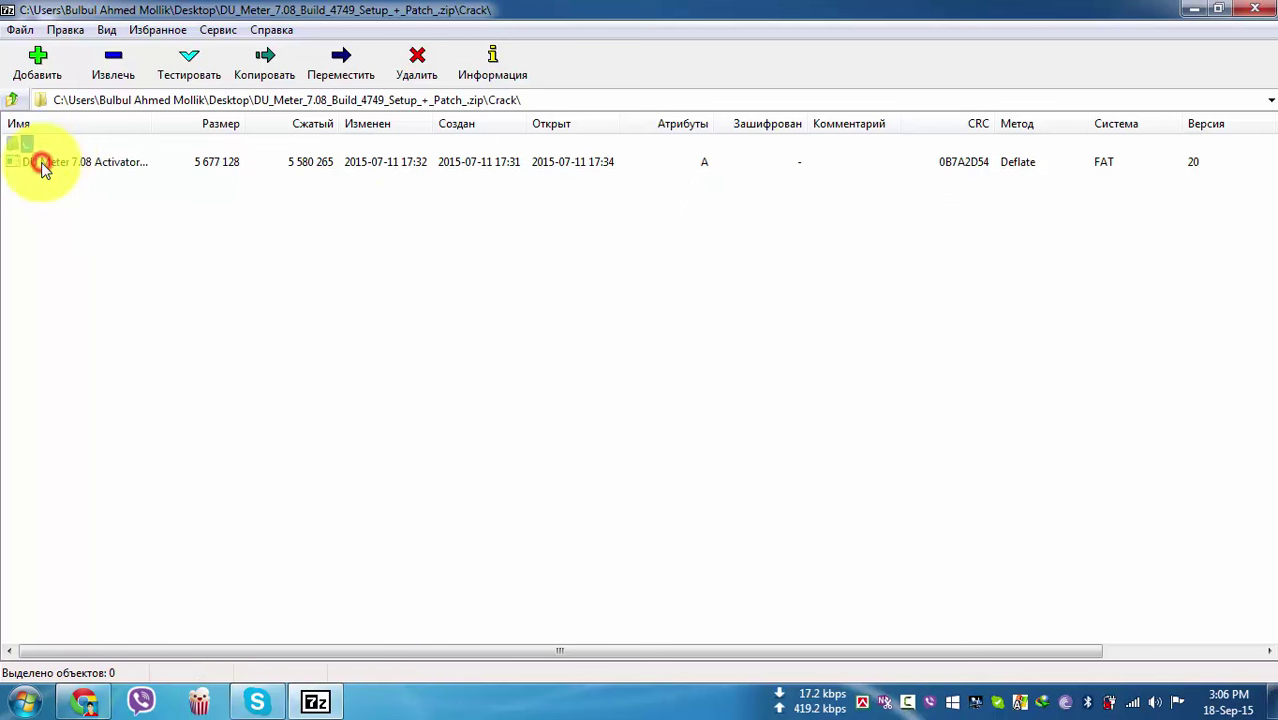
{"action": "left_click", "coordinate": [80, 164]}
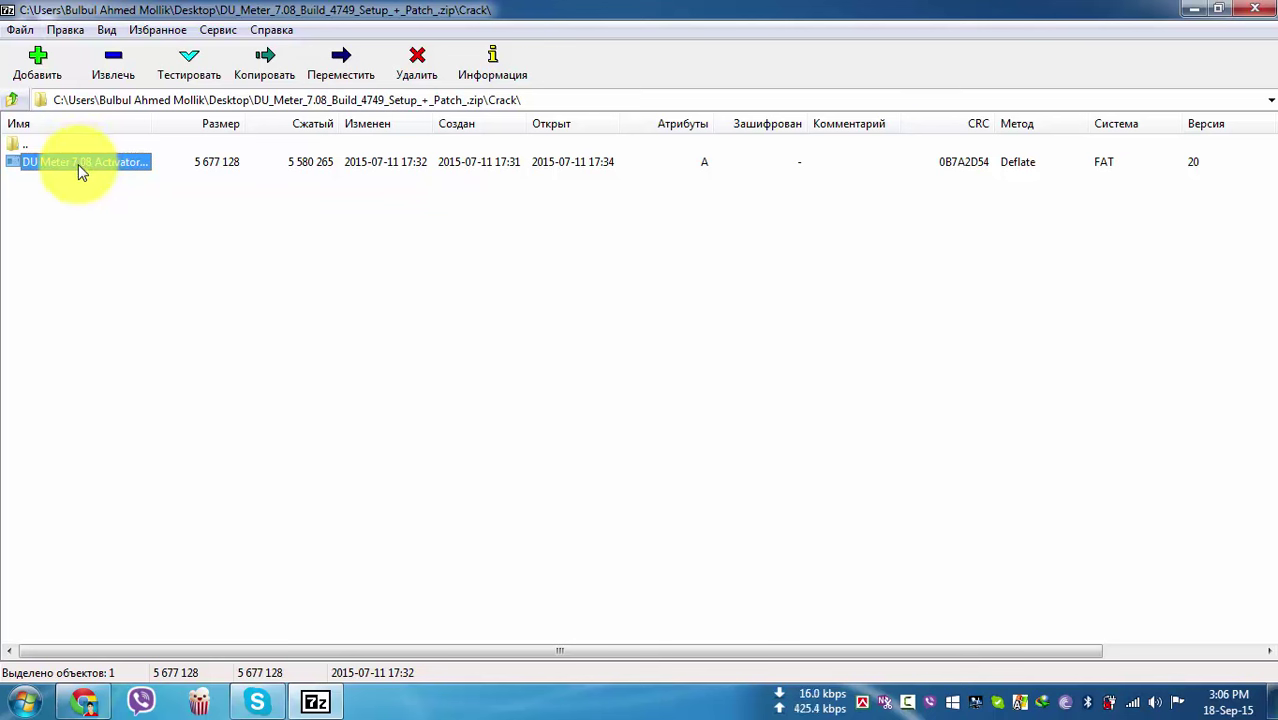
{"action": "double_click", "coordinate": [86, 162]}
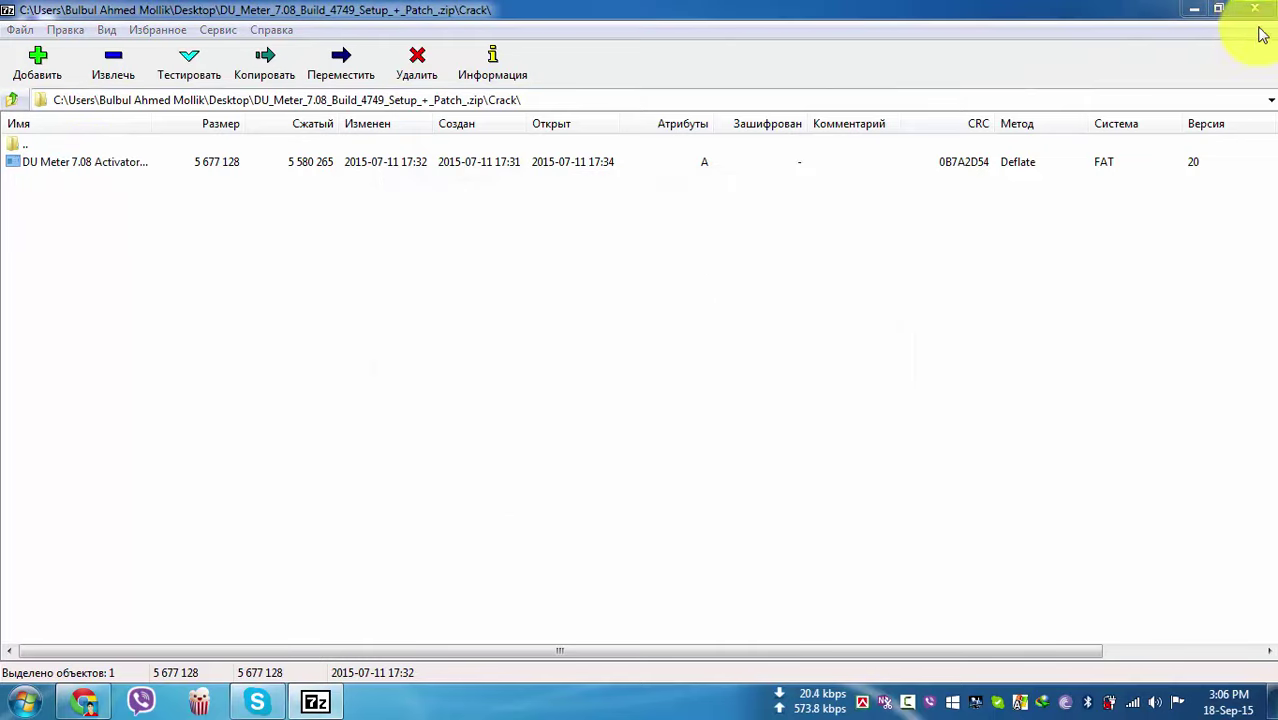
{"action": "left_click", "coordinate": [1255, 10]}
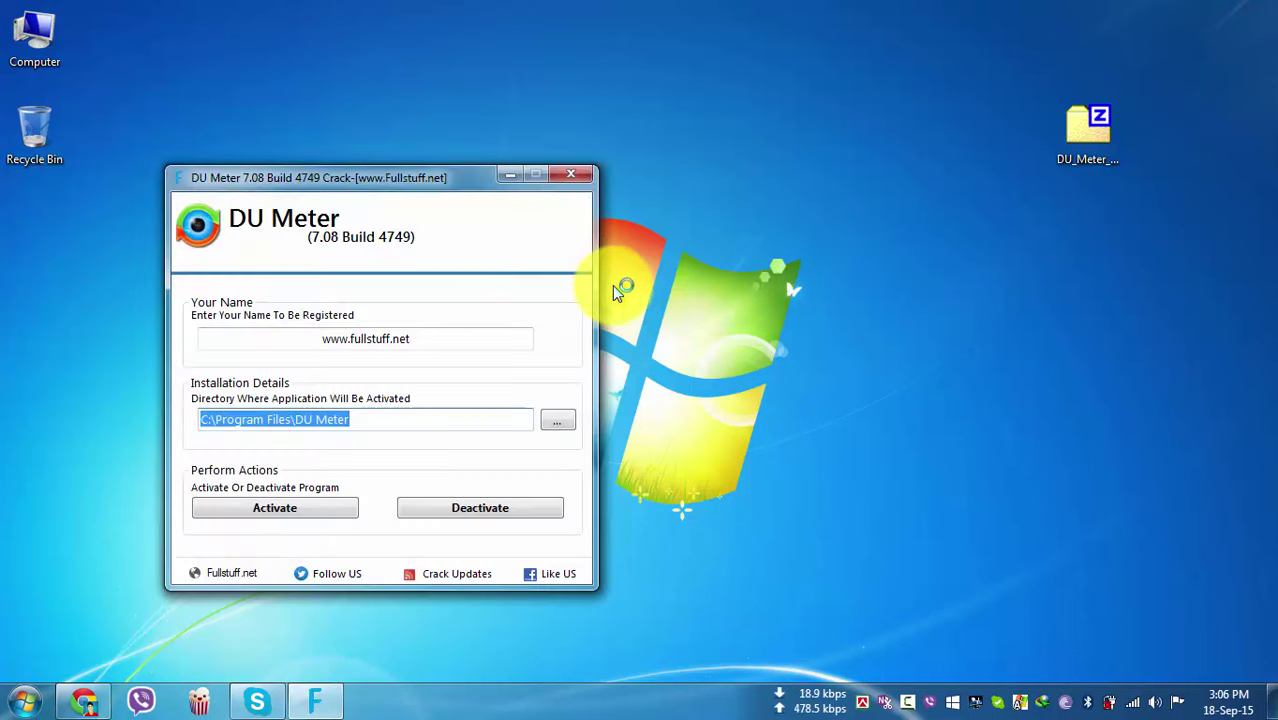
Move the DU Meter activator window right, toward the centre of the screen
{"action": "left_click_drag", "start_coordinate": [418, 181], "coordinate": [603, 185]}
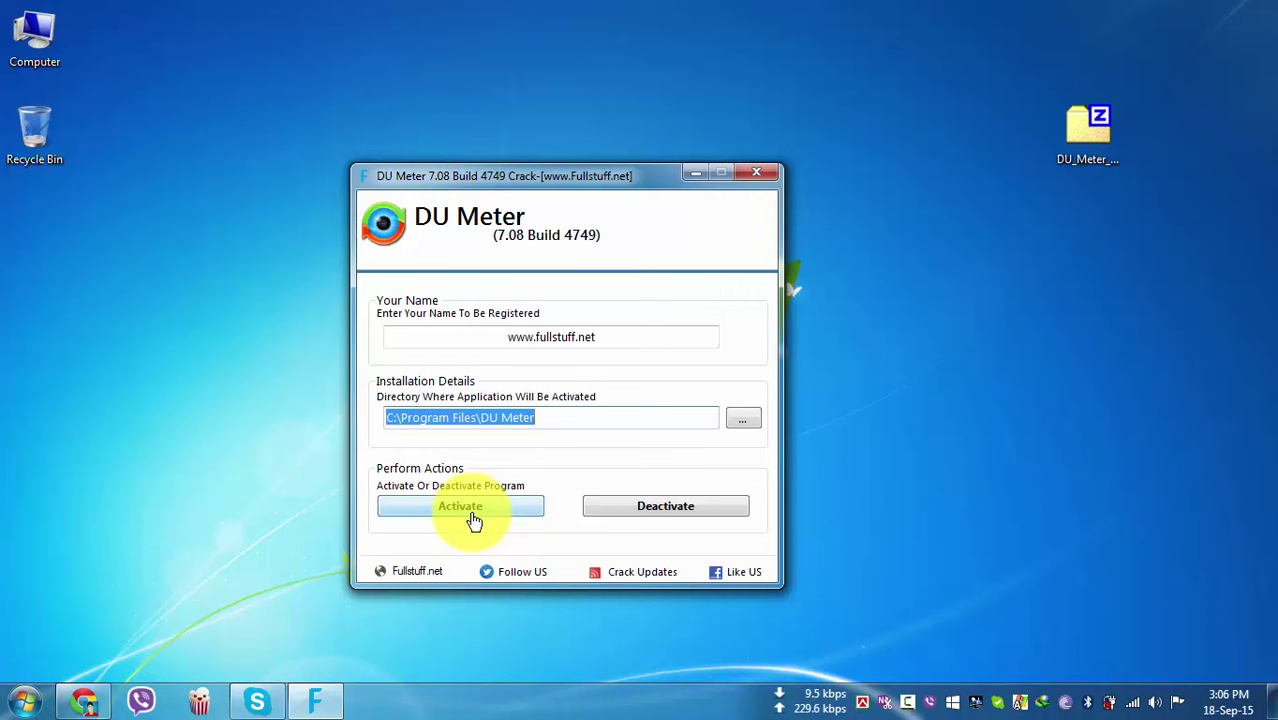
Browse to C:\Program Files\DU Meter in the folder tree and confirm it as the activation directory
{"action": "left_click", "coordinate": [743, 425]}
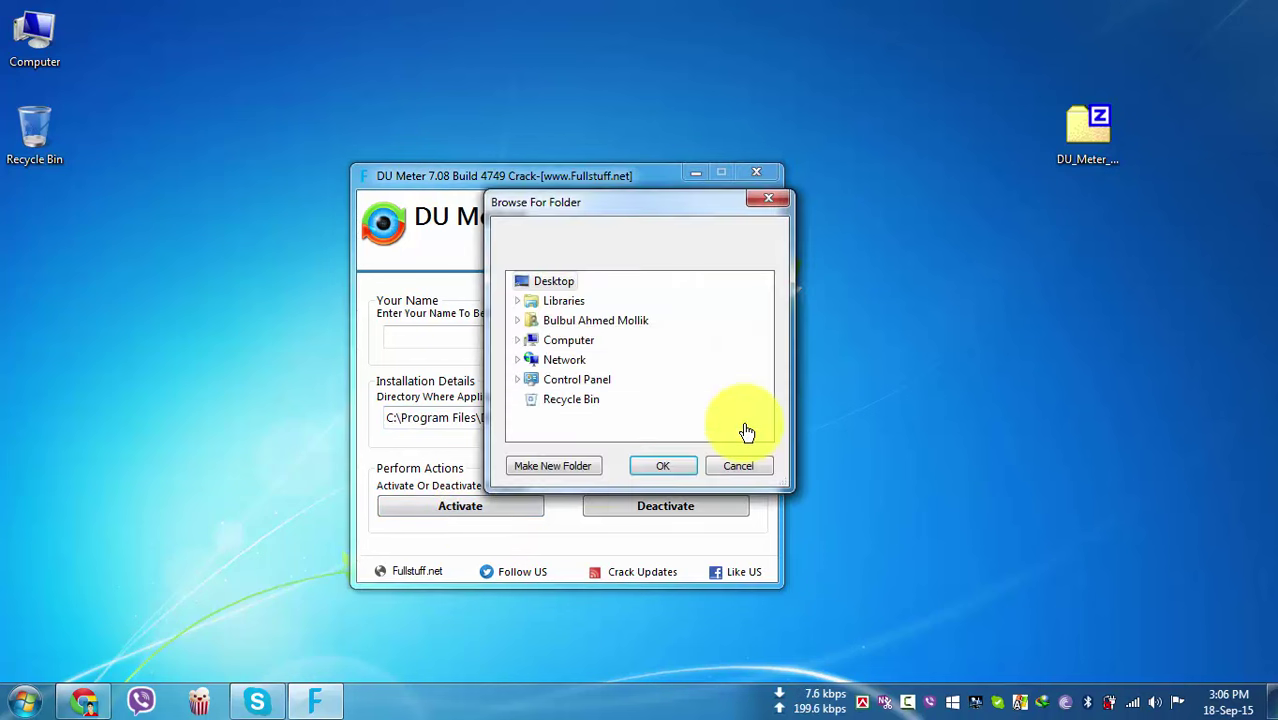
{"action": "left_click", "coordinate": [516, 339]}
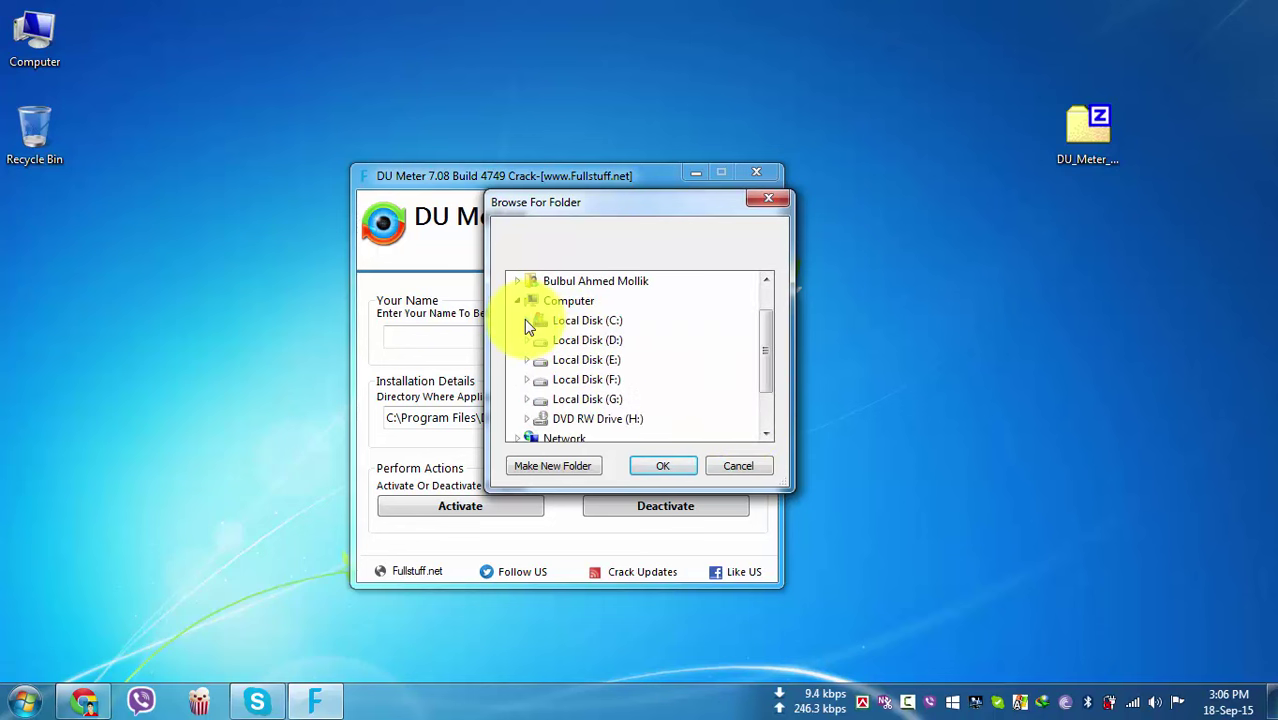
{"action": "left_click", "coordinate": [525, 320]}
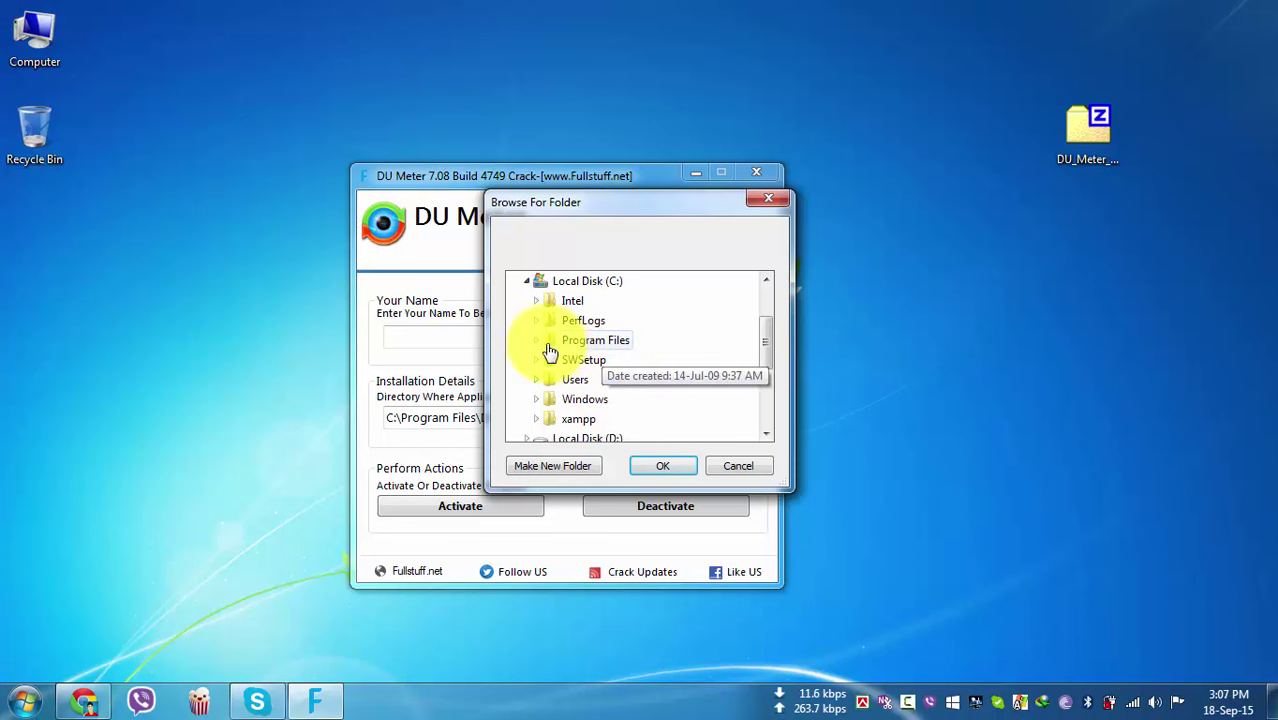
{"action": "left_click", "coordinate": [536, 340]}
{"action": "scroll", "coordinate": [700, 360], "scroll_direction": "down", "scroll_amount": 1}
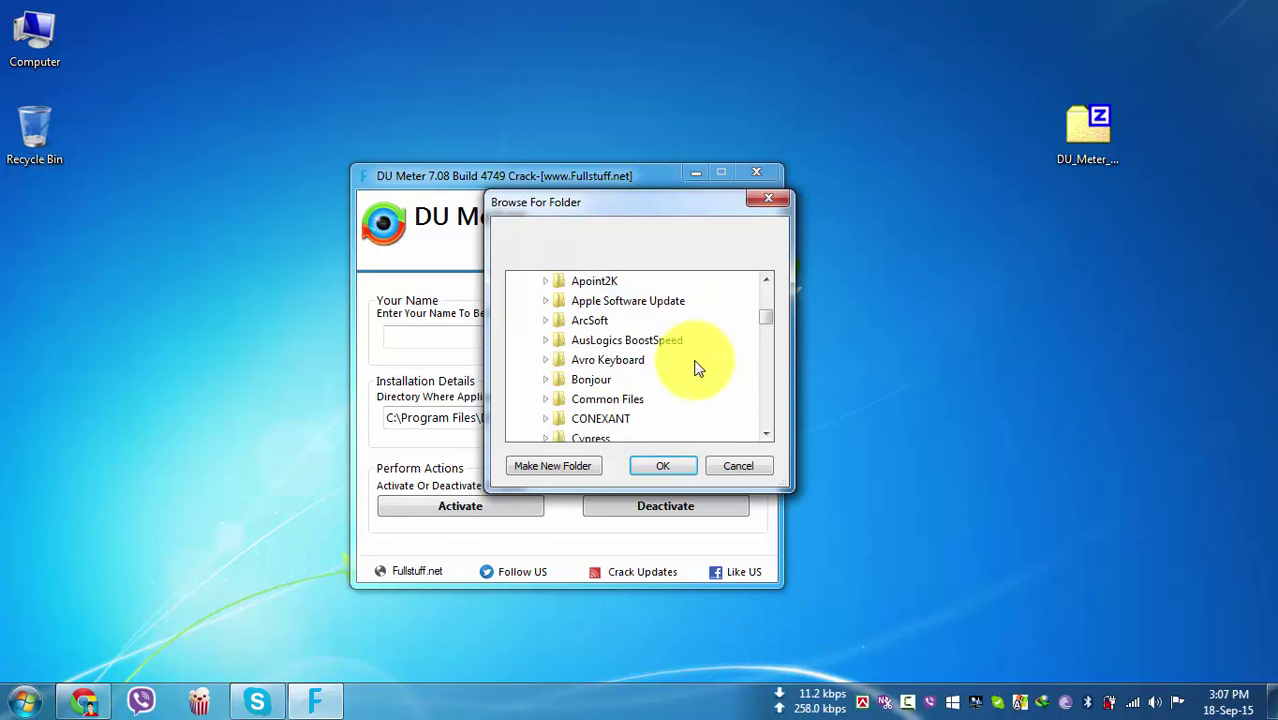
{"action": "scroll", "coordinate": [698, 368], "scroll_direction": "down", "scroll_amount": 1}
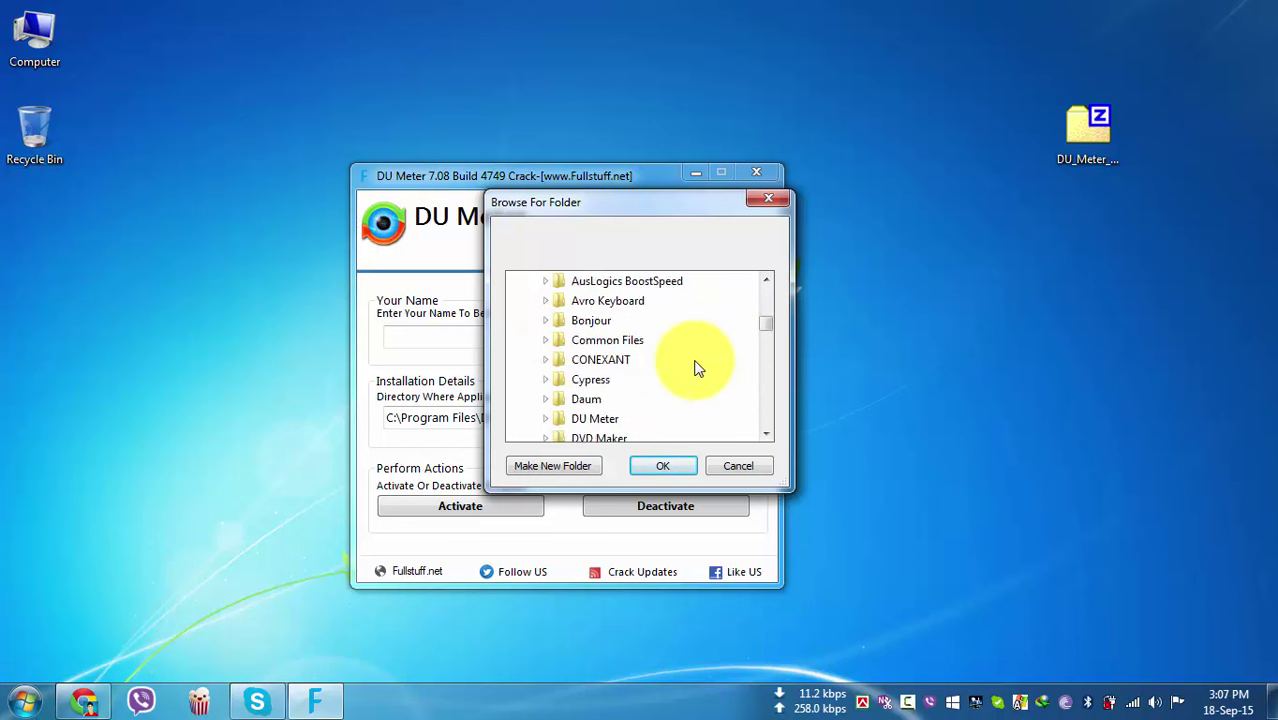
{"action": "left_click", "coordinate": [586, 420]}
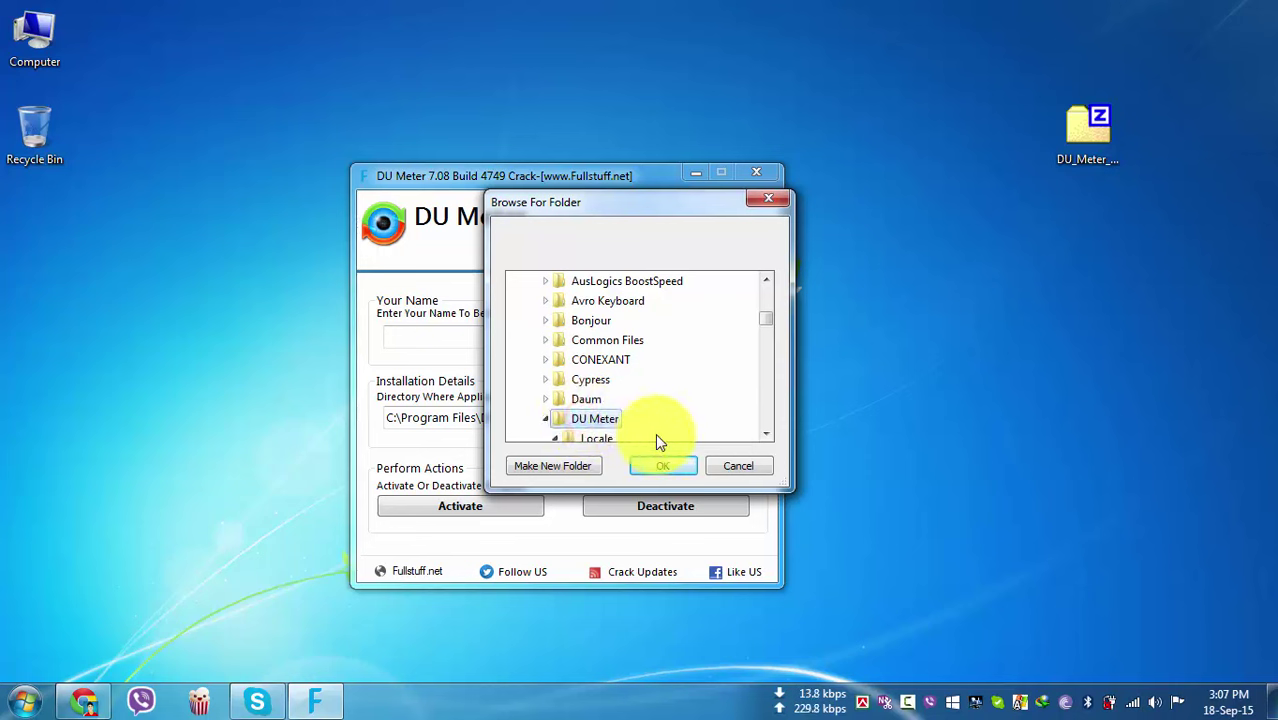
{"action": "left_click", "coordinate": [545, 418]}
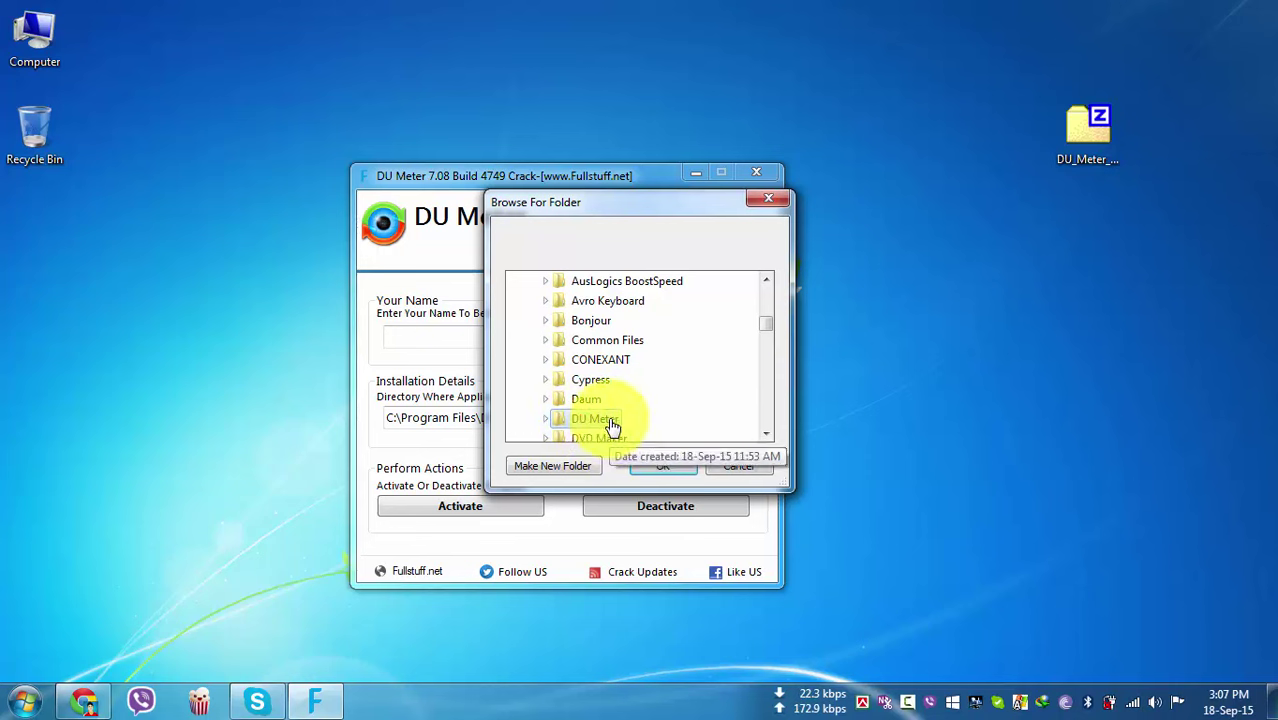
{"action": "left_click", "coordinate": [662, 466]}
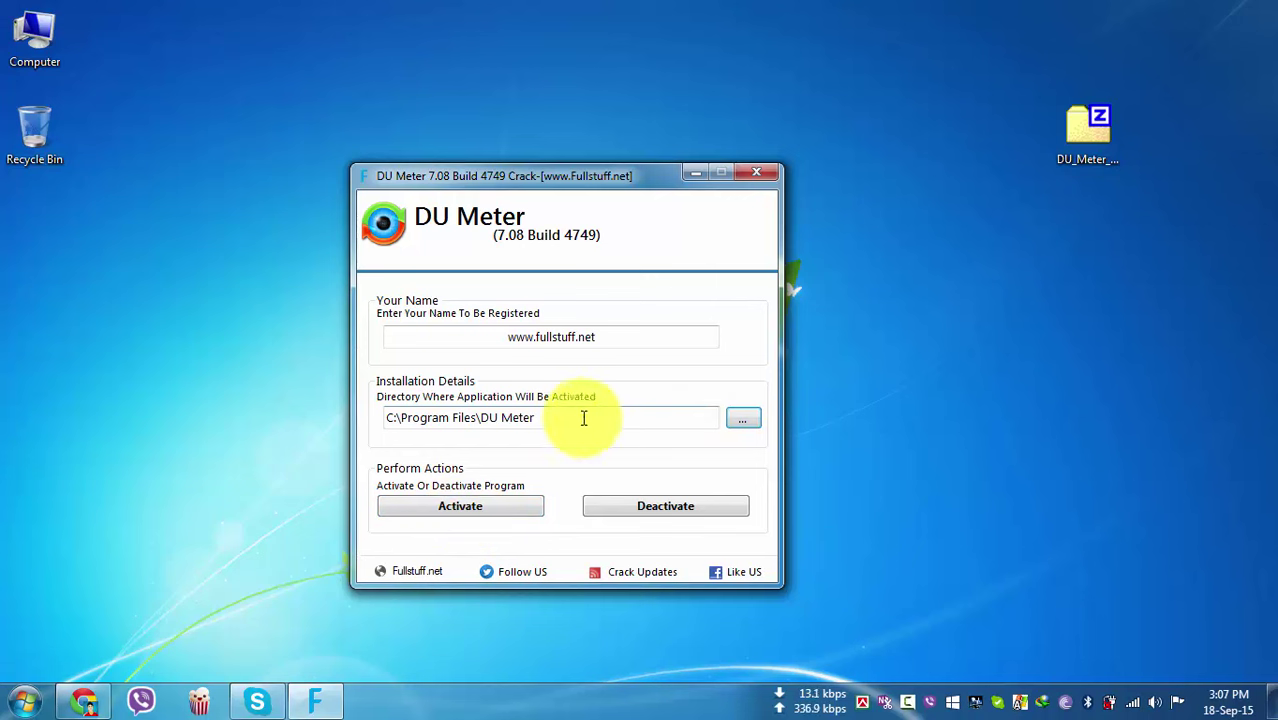
{"action": "left_click", "coordinate": [764, 174]}
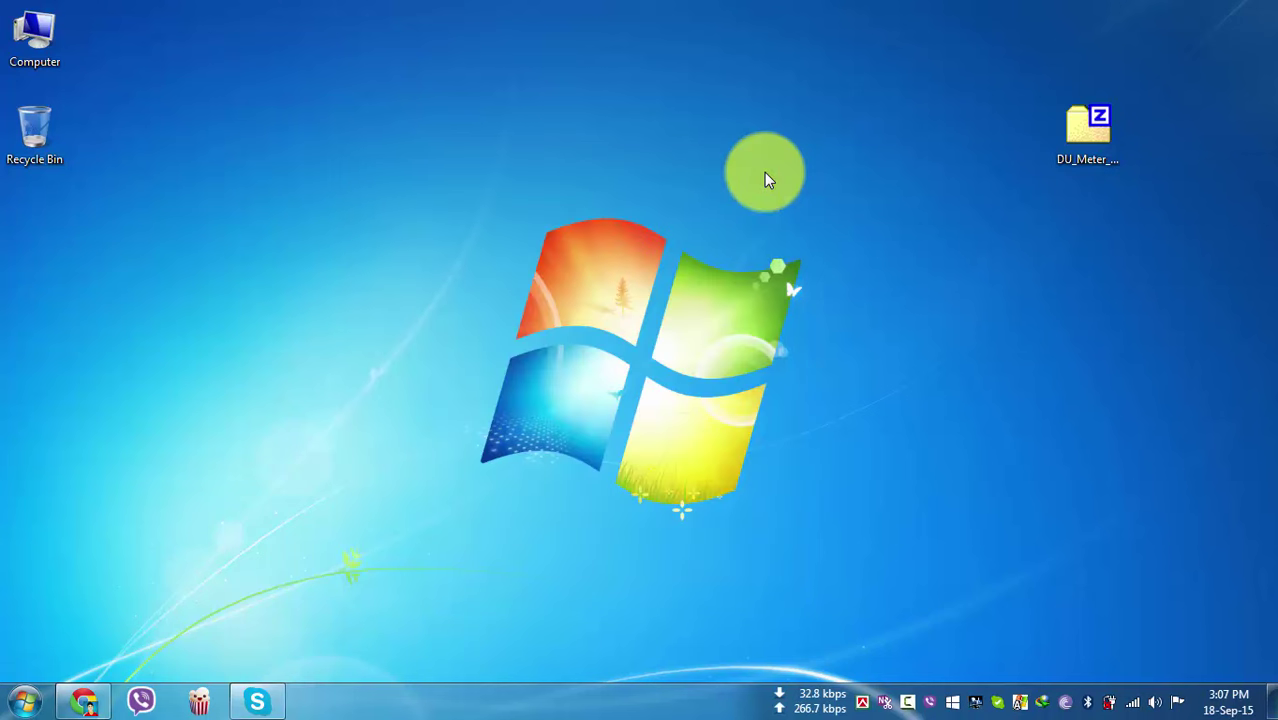